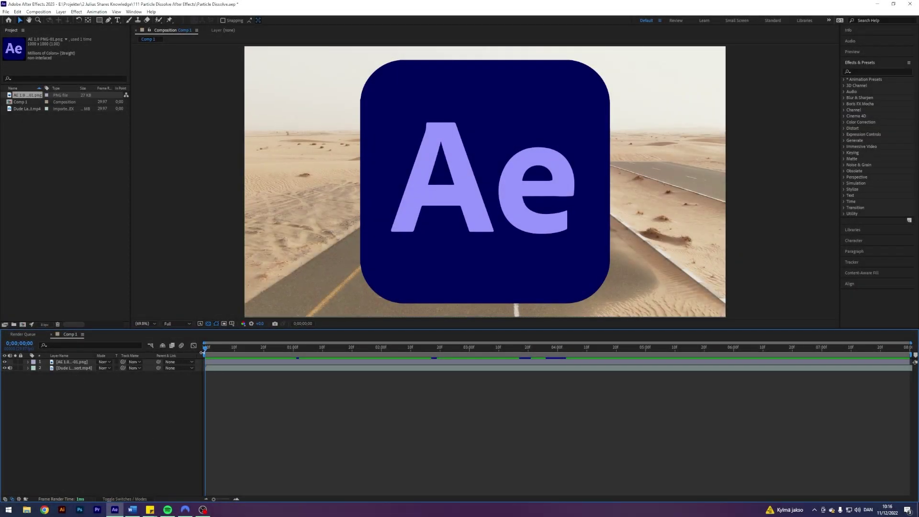
Scrub the Comp 1 playhead from 0;00;00;00 to 0;00;01;09.
left_click_drag(207, 348, 321, 353)
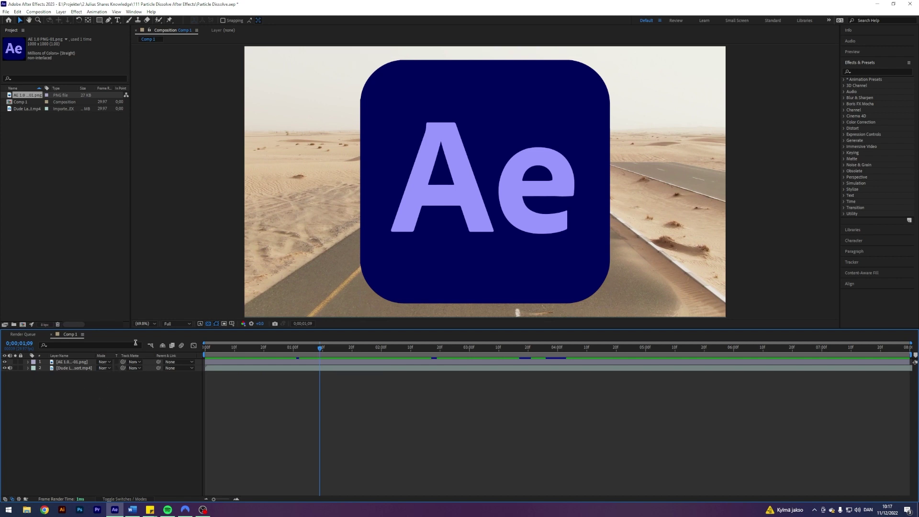
Pre-compose the Ae logo layer into a new composition named Logo.
left_click(68, 363)
right_click(68, 363)
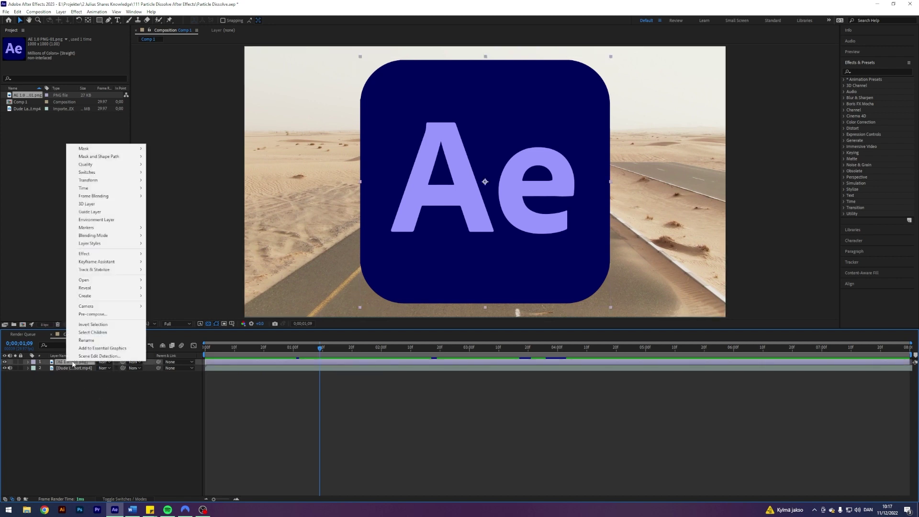
left_click(106, 316)
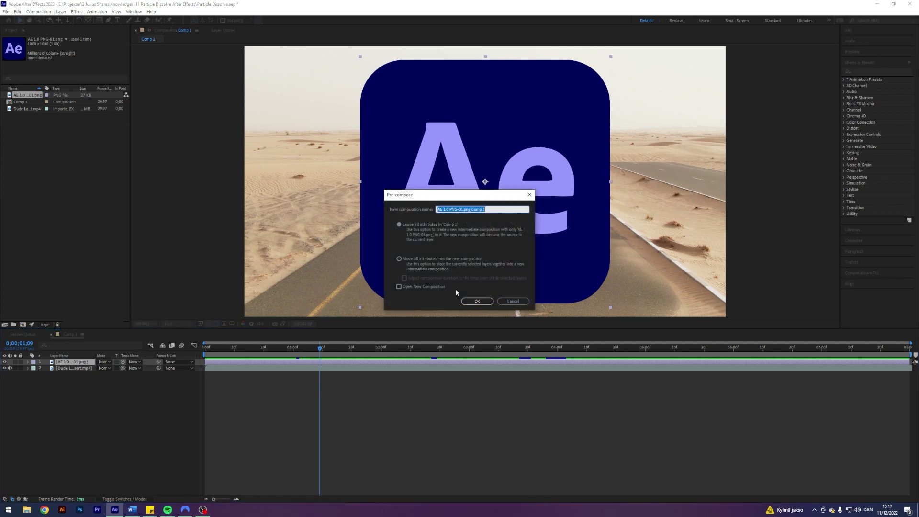
type("Logo")
key("Return")
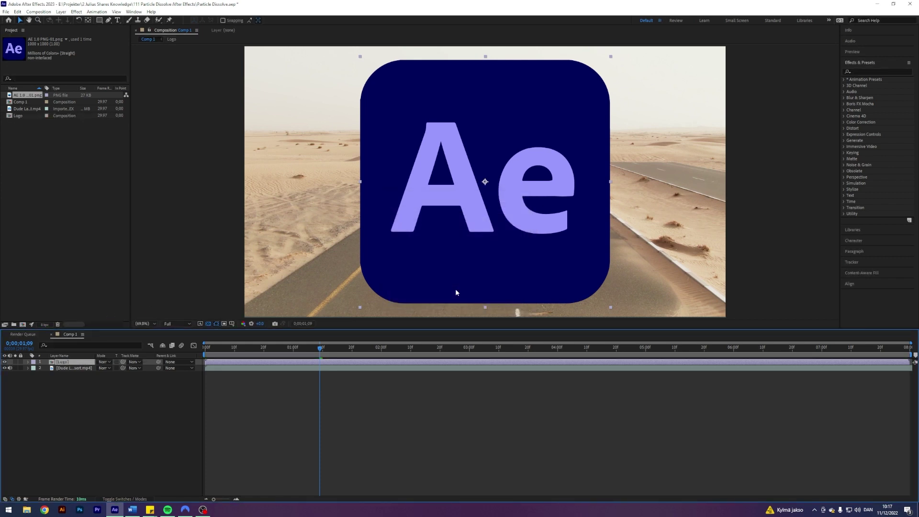
Resize the Logo composition to 1920×1080 in Composition Settings.
left_click(13, 116)
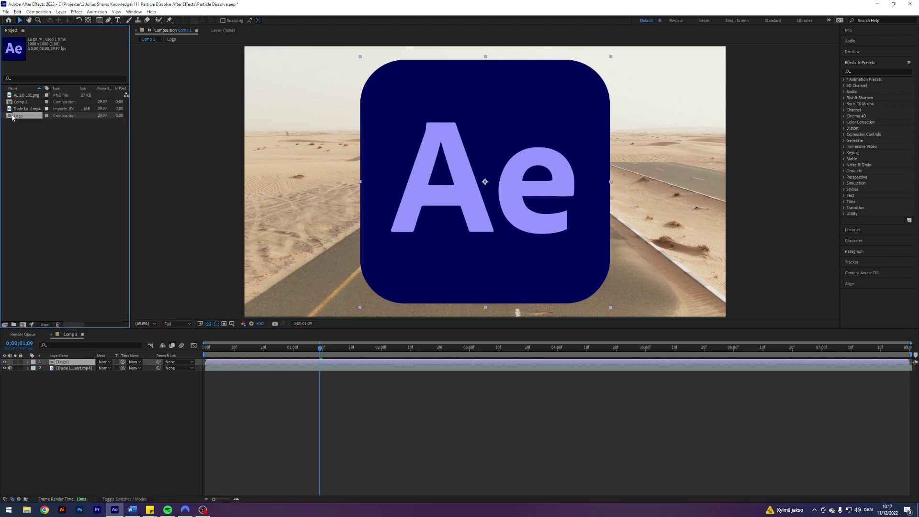
right_click(13, 118)
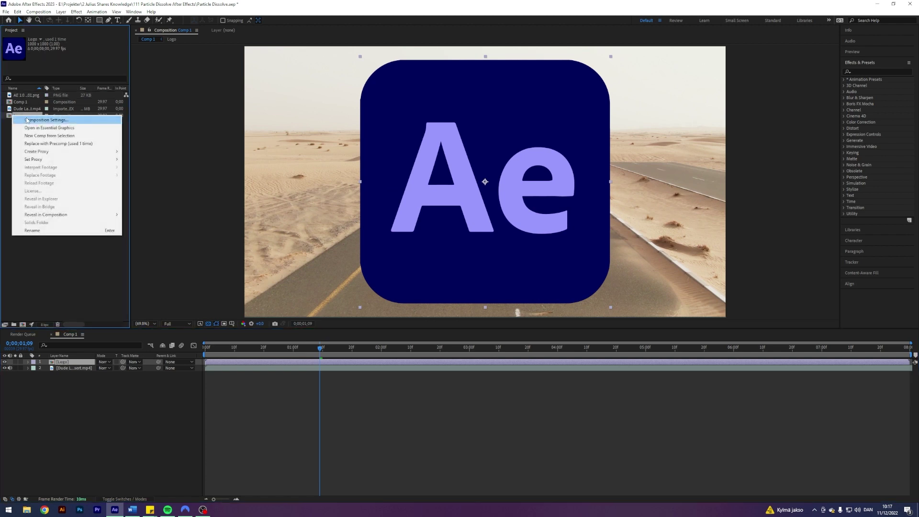
left_click(27, 120)
left_click(404, 209)
type("19")
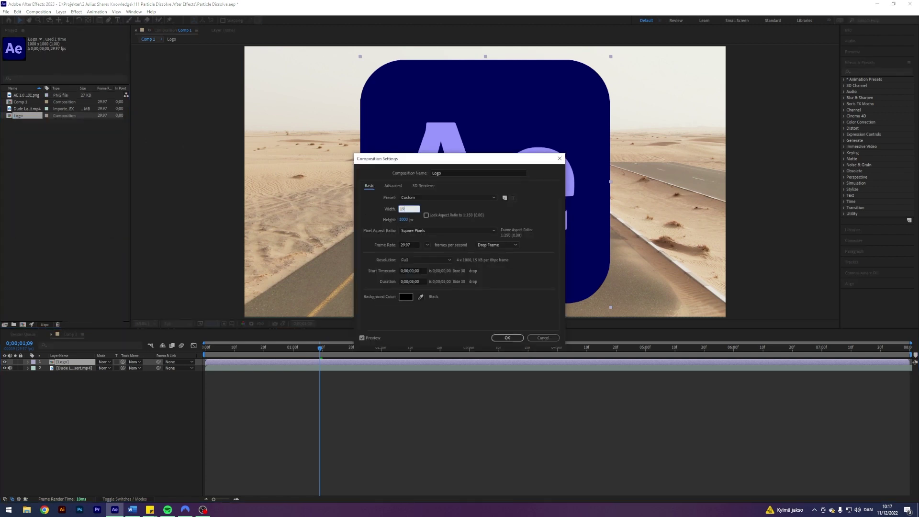
type("20")
key("Tab")
type("1080")
key("Return")
left_click(28, 362)
left_click(34, 368)
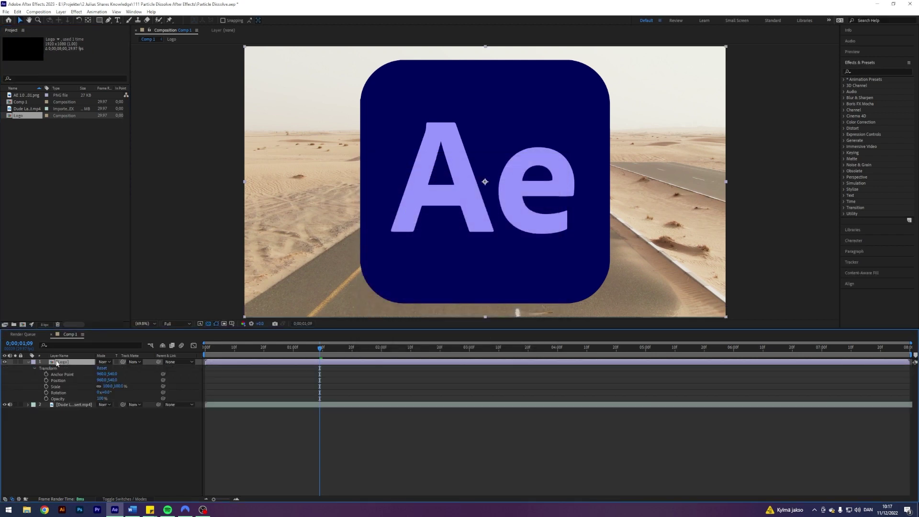
Inside the Logo precomp, scale the logo image to 50%, then return to Comp 1.
double_click(57, 362)
left_click(28, 361)
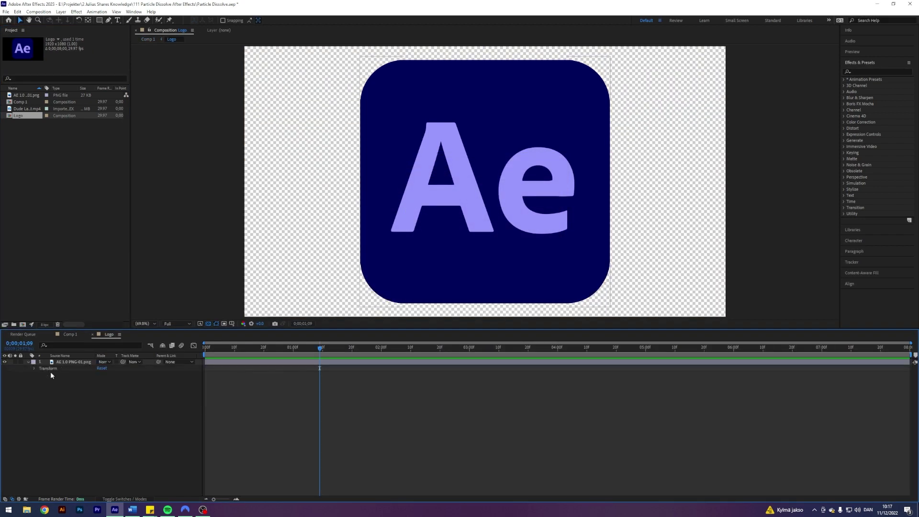
left_click(34, 368)
left_click(106, 386)
type("50")
key("Return")
left_click(91, 334)
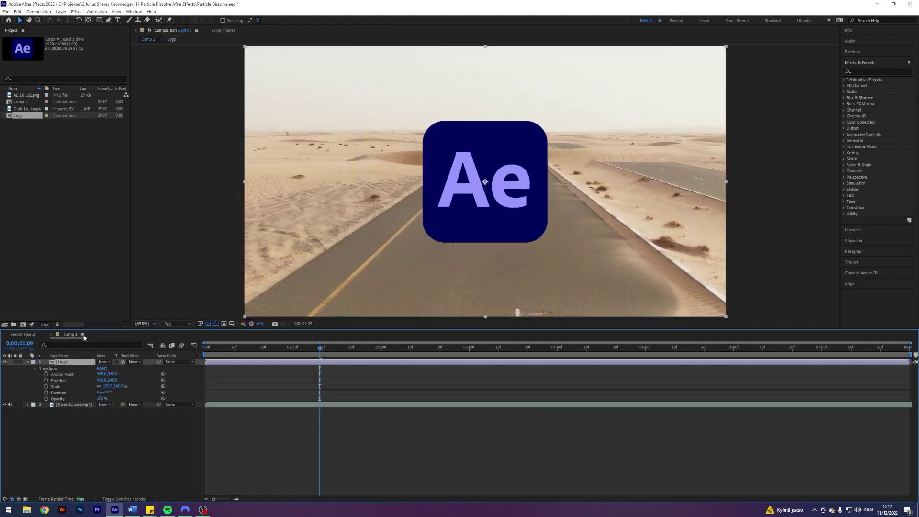
left_click(27, 362)
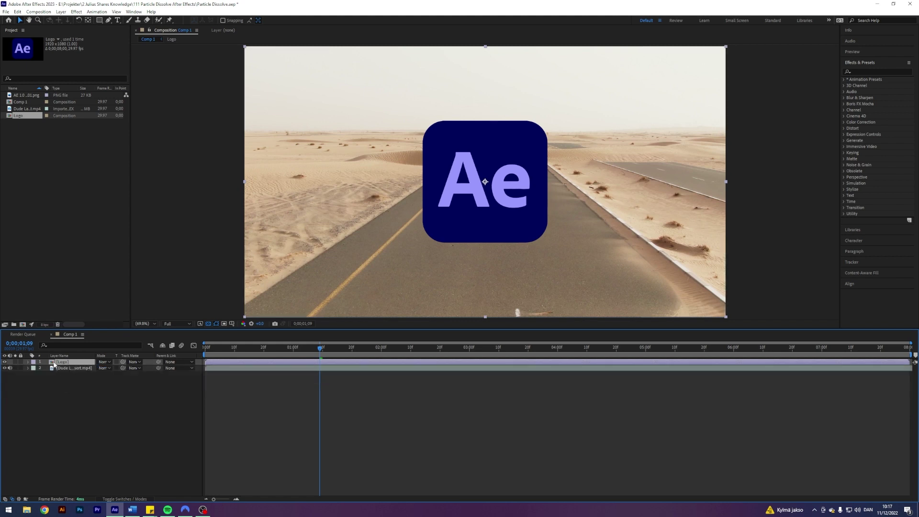
Duplicate the Logo layer and apply CC Particle Systems II to the top copy.
key("ctrl+d")
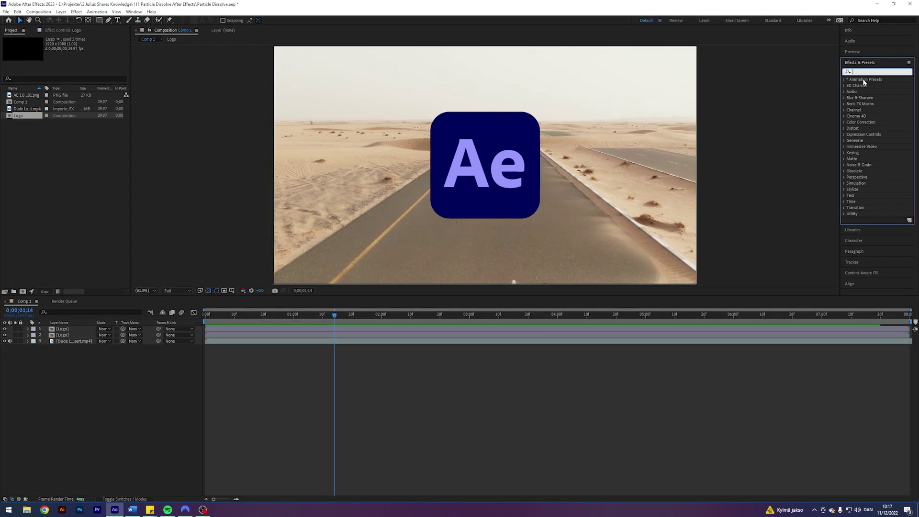
type("cc particle")
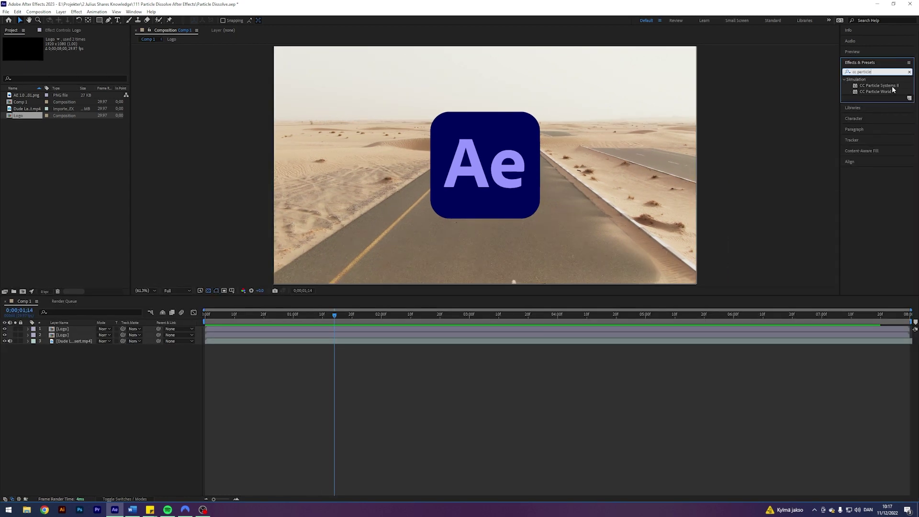
left_click_drag(893, 86, 221, 331)
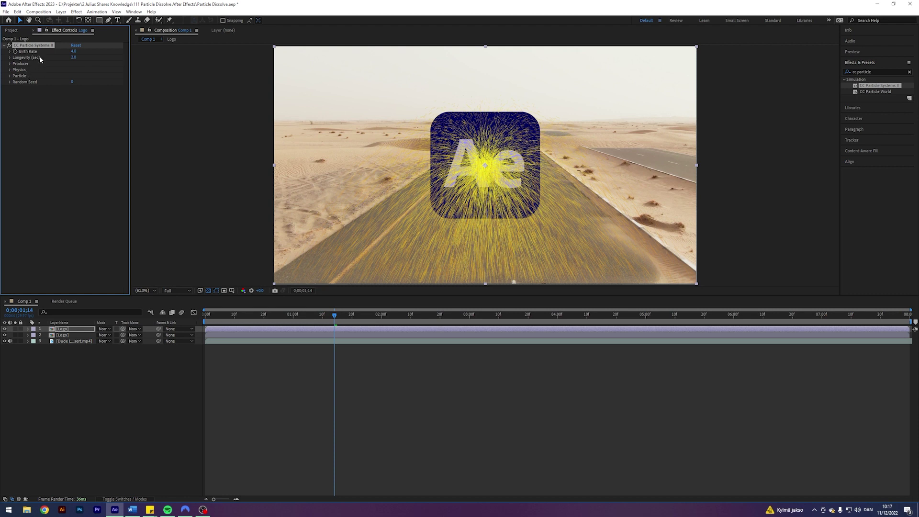
Set particle Birth Rate 10, Longevity 1.5 and Producer Radius X 0.5.
left_click(73, 52)
type("10")
key("Return")
left_click(74, 58)
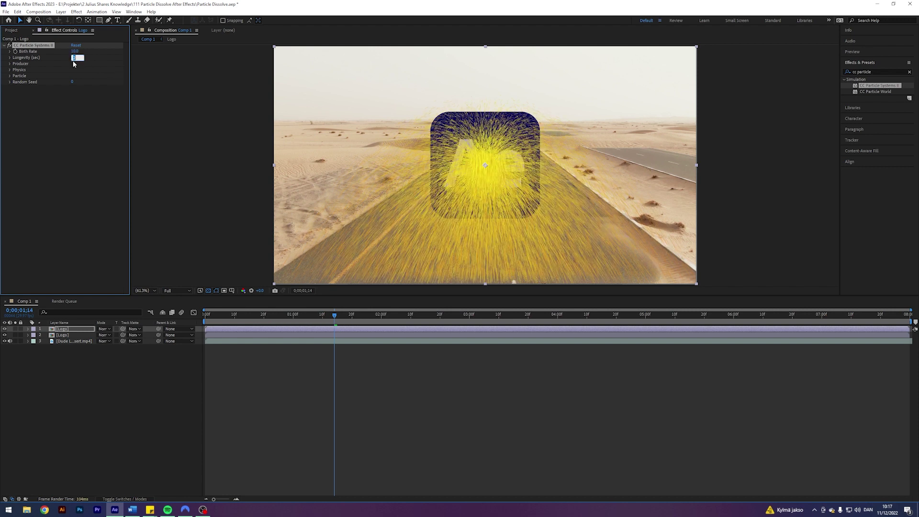
type("1.5")
key("Return")
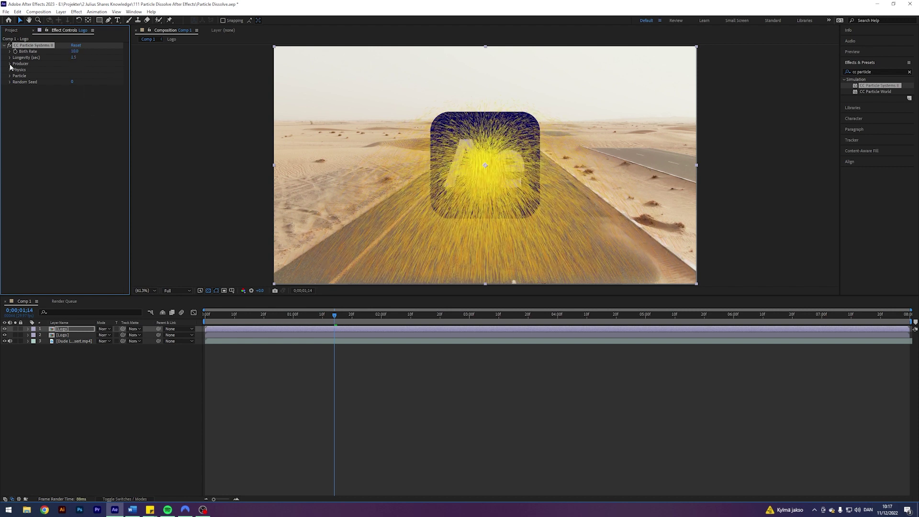
left_click(10, 64)
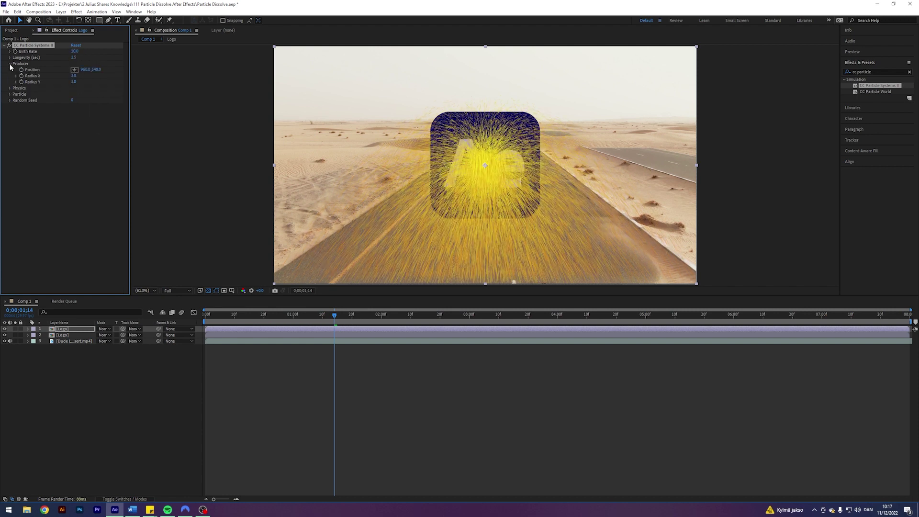
left_click(74, 76)
type("0.5")
key("Return")
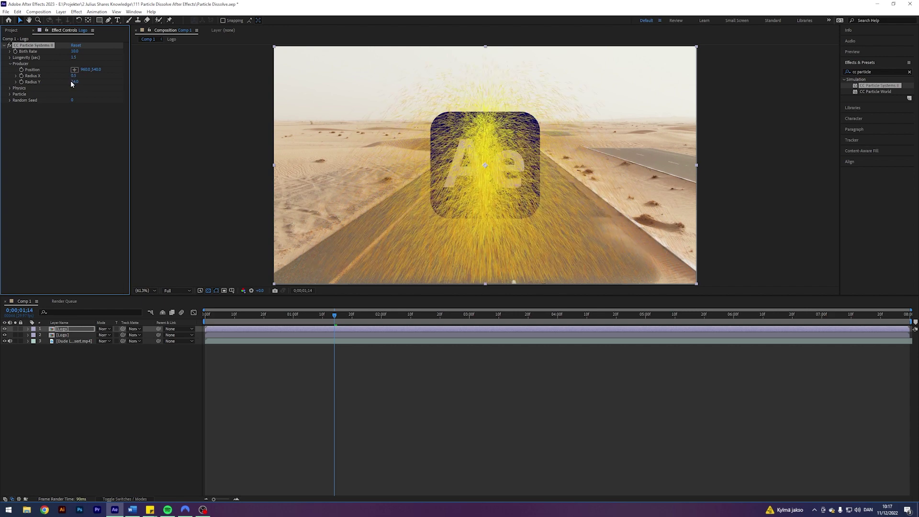
Set particle Physics to Direction animation, Velocity 0.3 and Gravity -0.1.
left_click(9, 88)
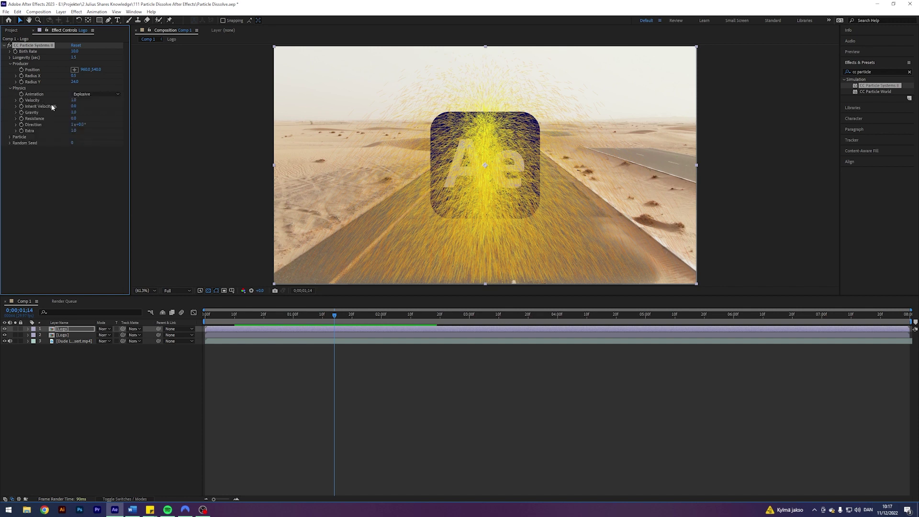
left_click(108, 93)
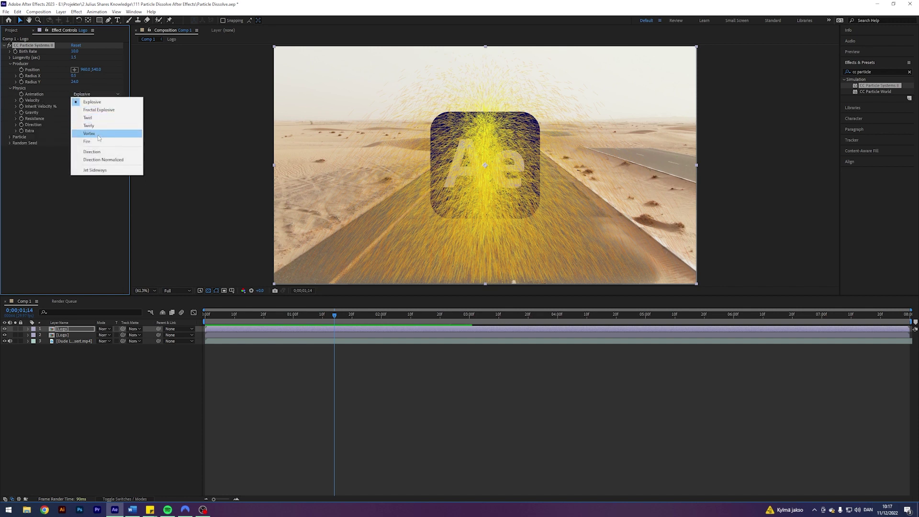
left_click(92, 152)
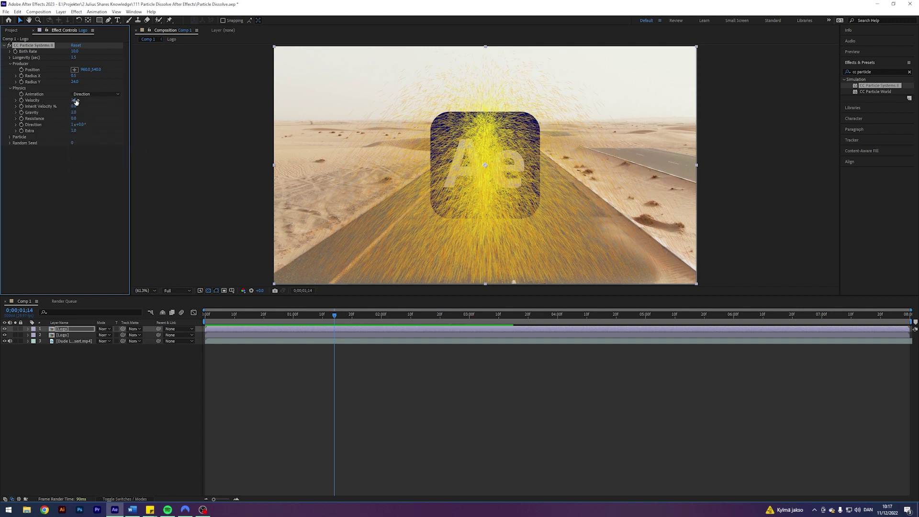
left_click(74, 100)
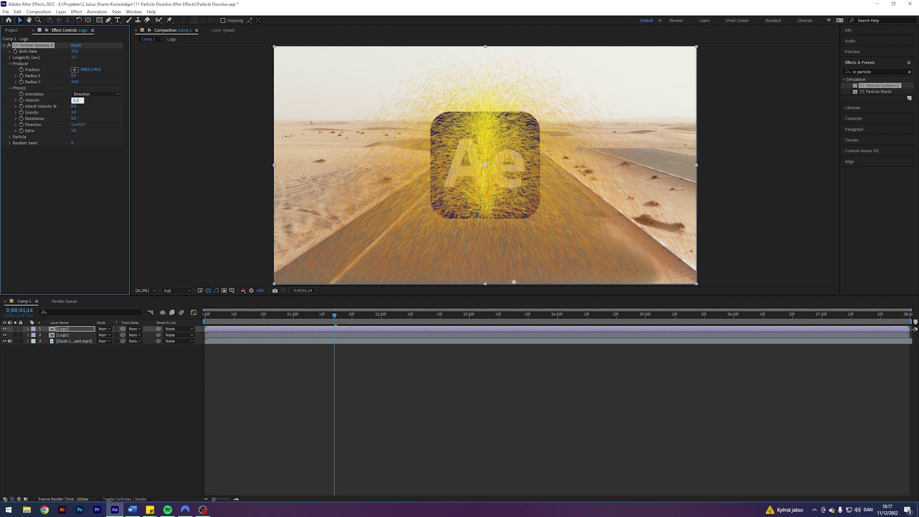
type("0.3")
key("Return")
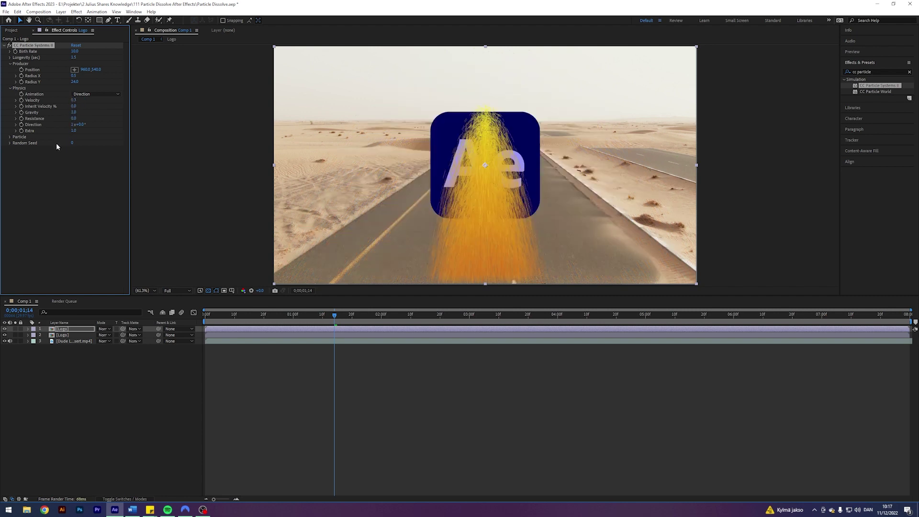
left_click(74, 113)
type("-0.")
key("Return")
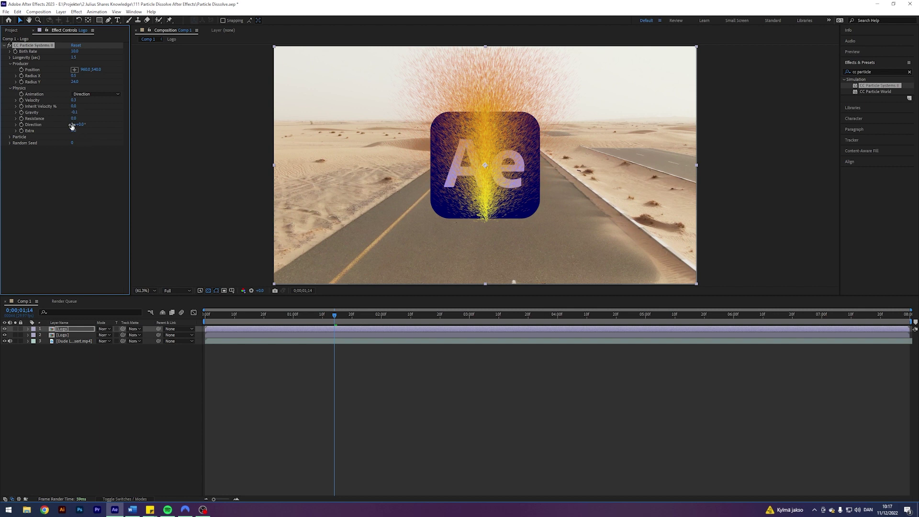
Make particles Faded Spheres with Birth Color dark blue and Death Color purple sampled from the logo.
left_click(10, 138)
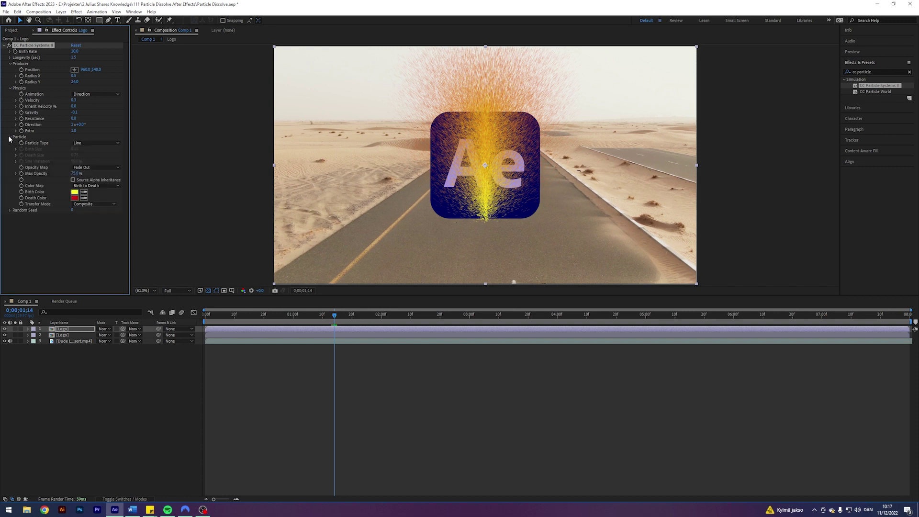
left_click(82, 144)
left_click(86, 178)
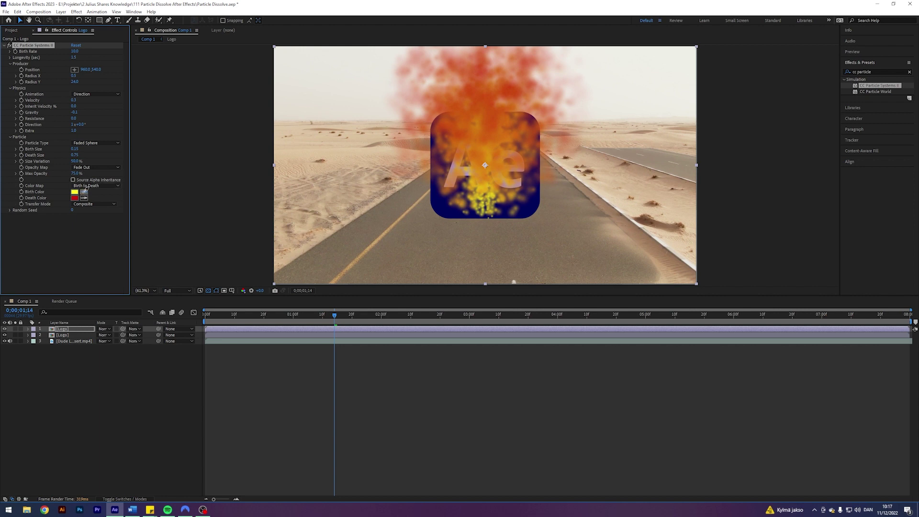
left_click(85, 189)
left_click(439, 216)
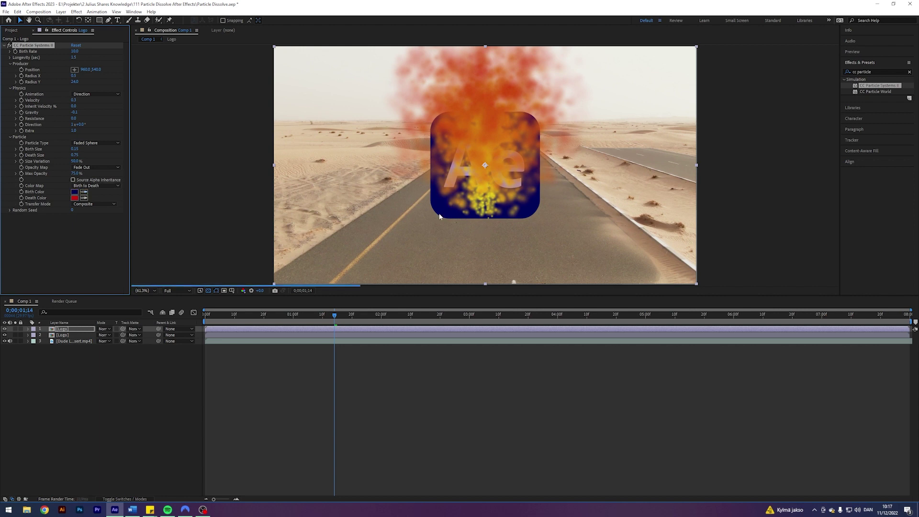
left_click(84, 198)
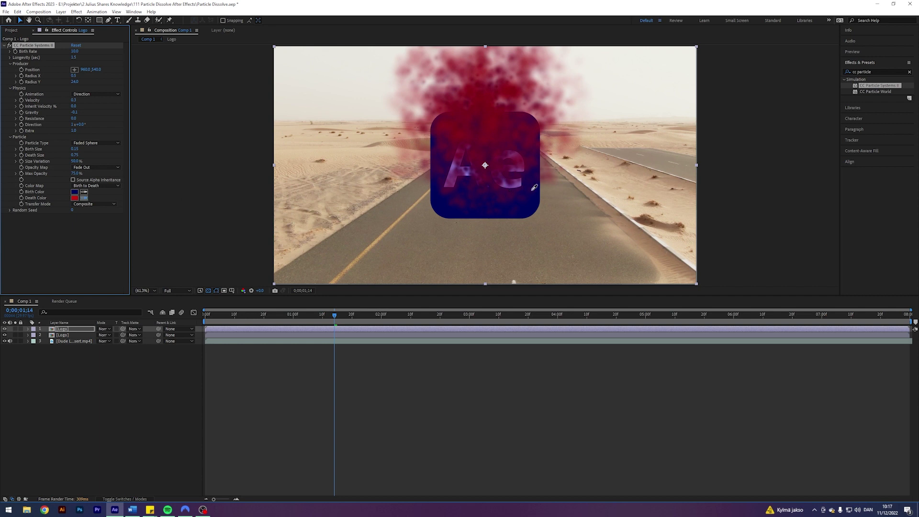
left_click(516, 189)
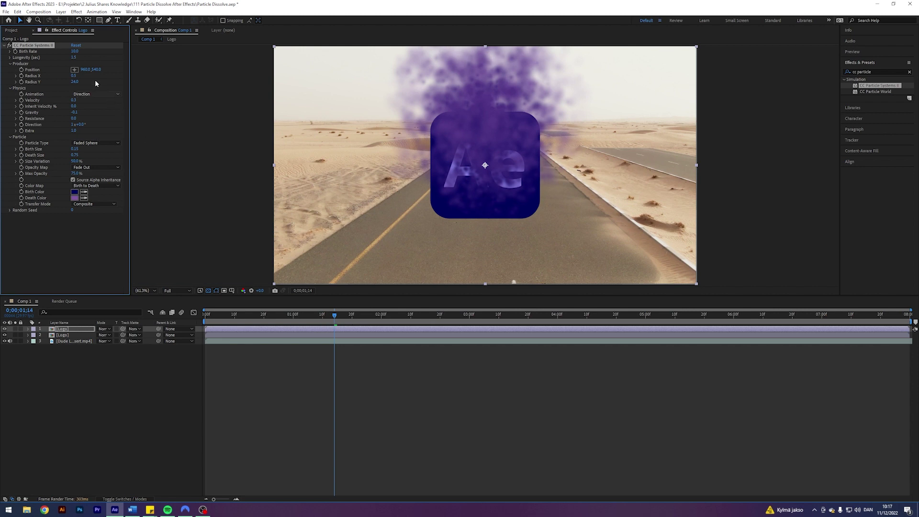
left_click_drag(86, 71, 2, 72)
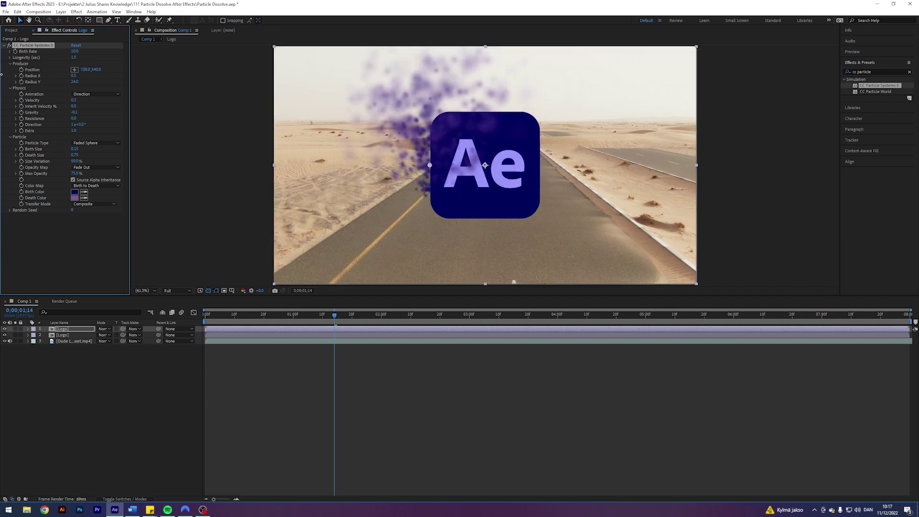
key("ctrl+z")
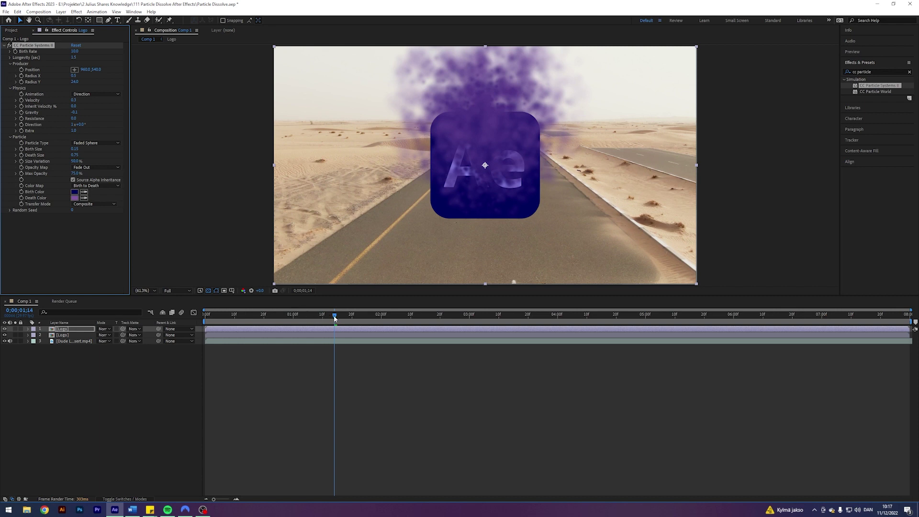
Keyframe Producer Position X left of the logo at 1 second and right of it near 4 seconds.
key("Page_Up")
key("Page_Up")
key("Page_Up")
key("Page_Up")
key("Page_Up")
key("Page_Up")
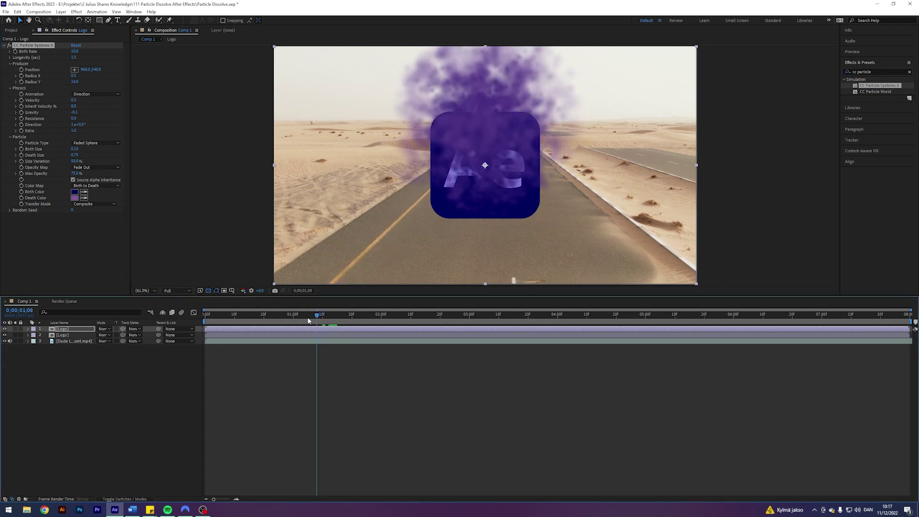
left_click_drag(309, 320, 293, 319)
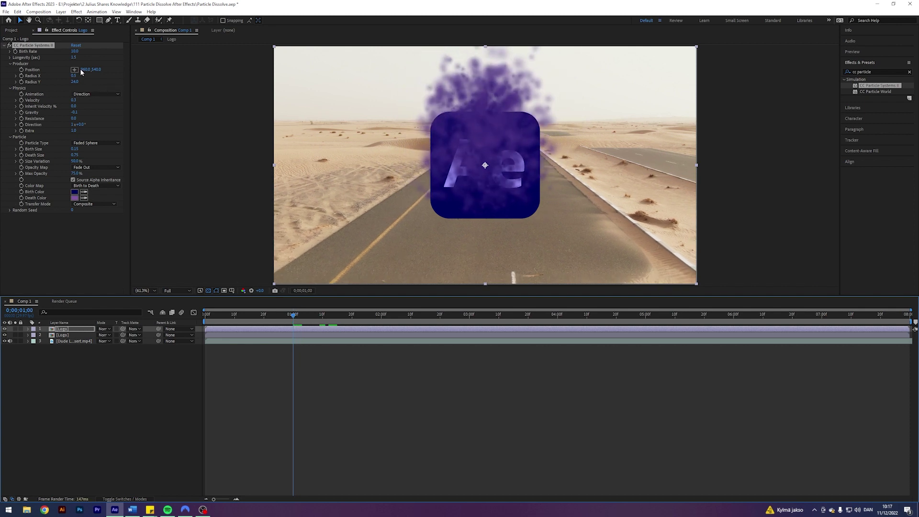
left_click_drag(84, 69, 2, 72)
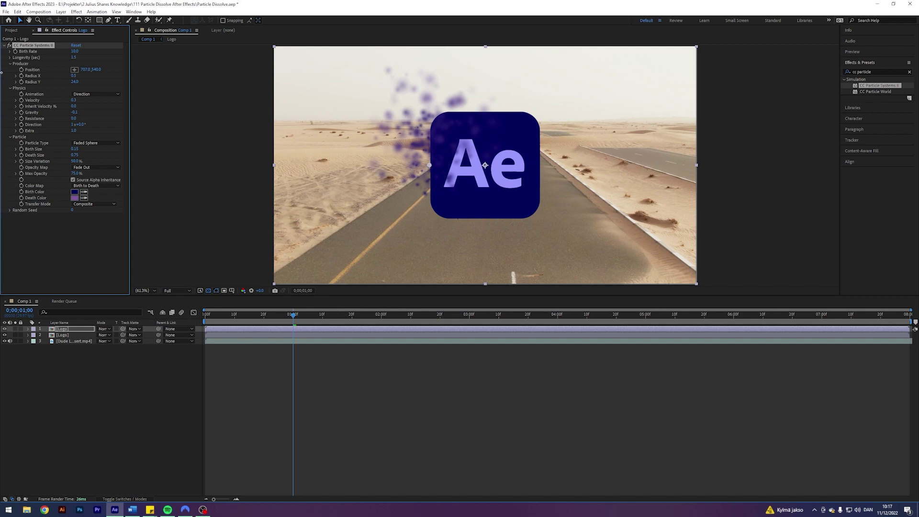
left_click_drag(2, 72, 1, 74)
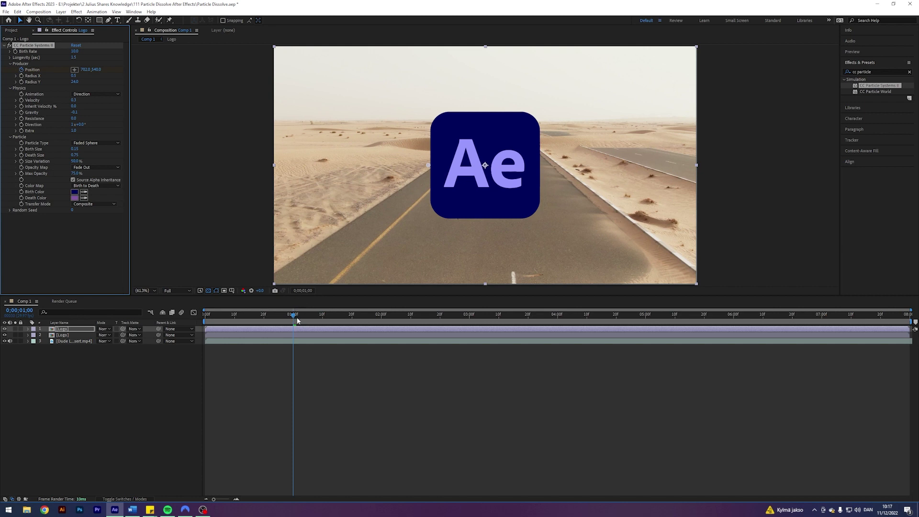
key("space")
key("space")
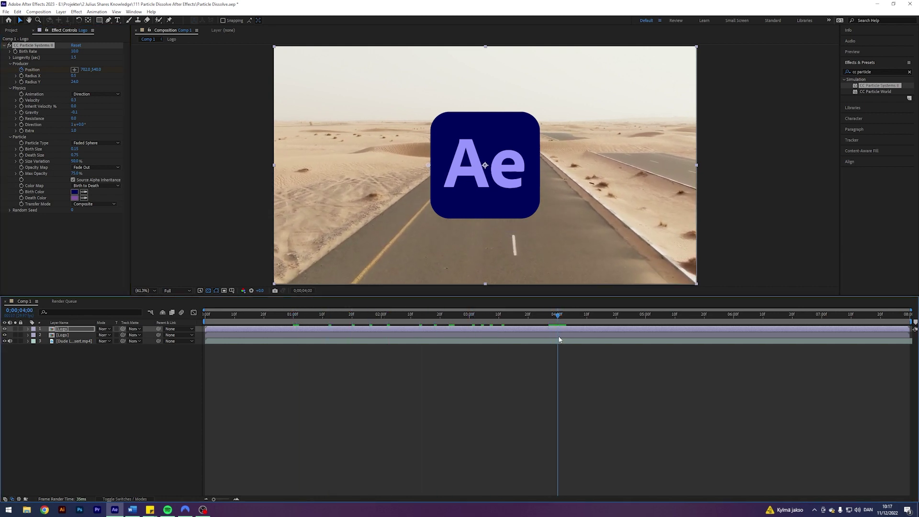
left_click_drag(85, 70, 291, 86)
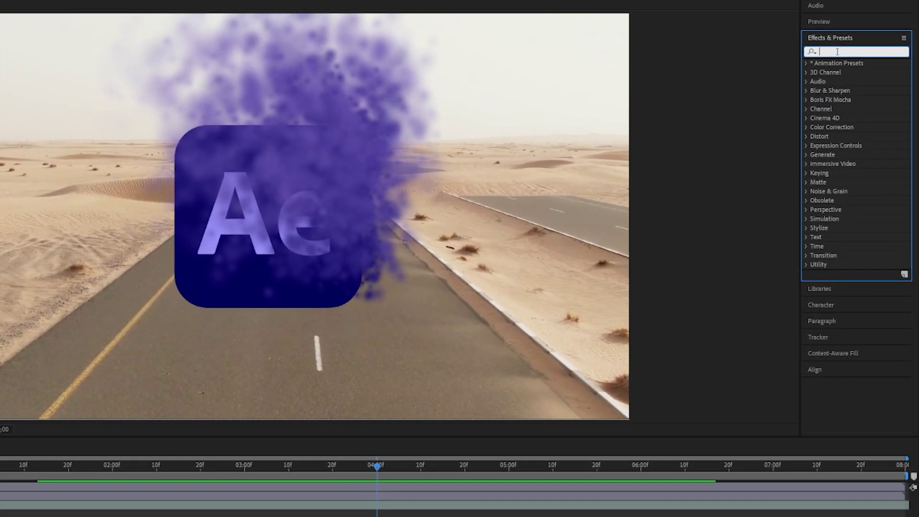
Apply the Linear Wipe effect to the lower Logo layer.
left_click(834, 51)
type("linea")
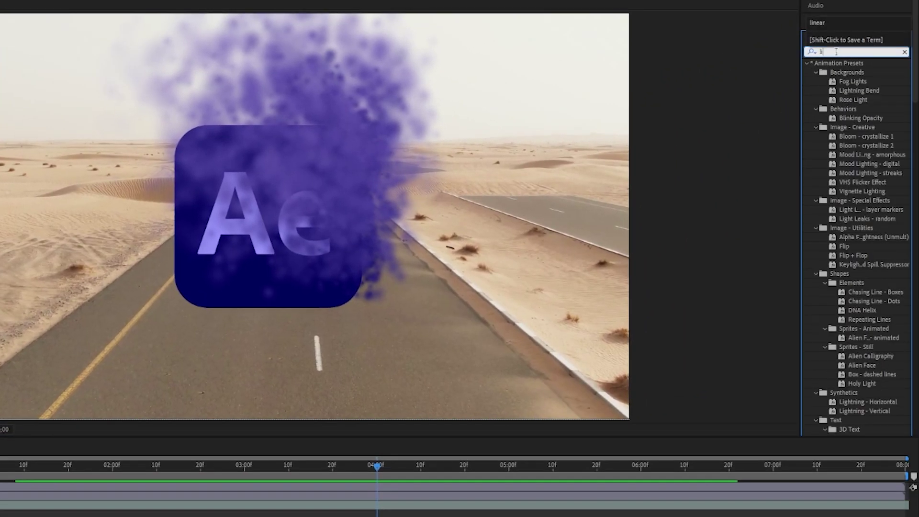
type("r w")
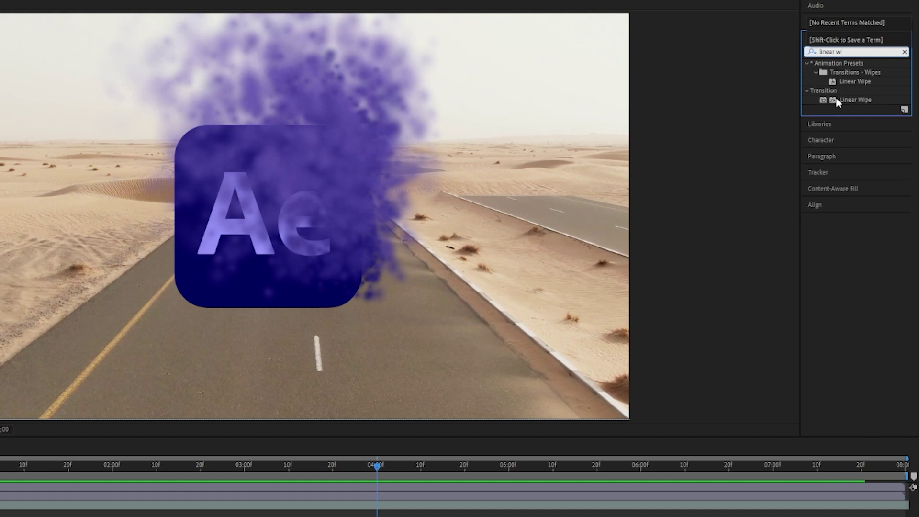
left_click_drag(835, 98, 85, 325)
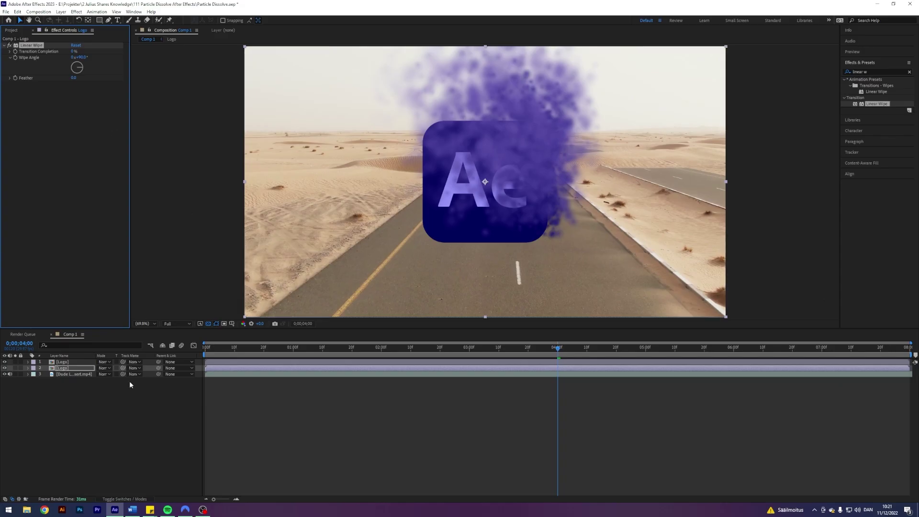
Show both layers' animated Position keyframes with U and return to the 1-second mark.
left_click(61, 365, "ctrl")
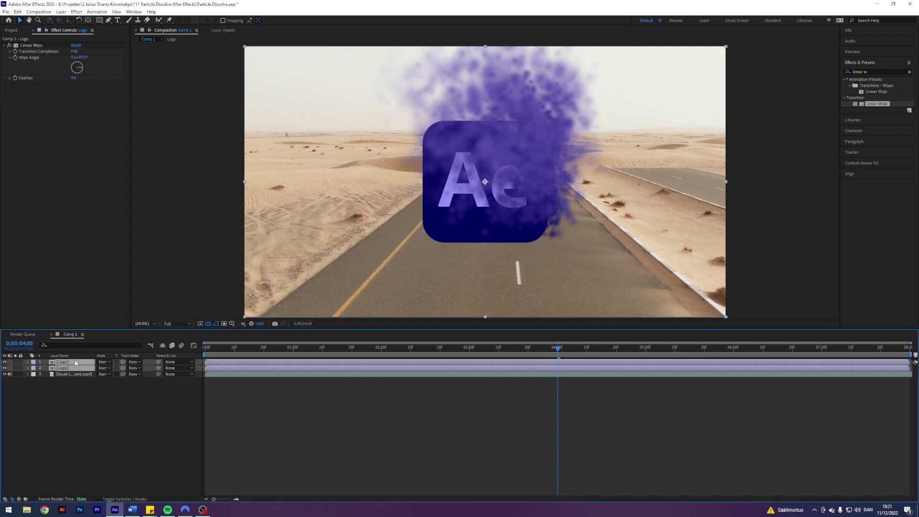
key("u")
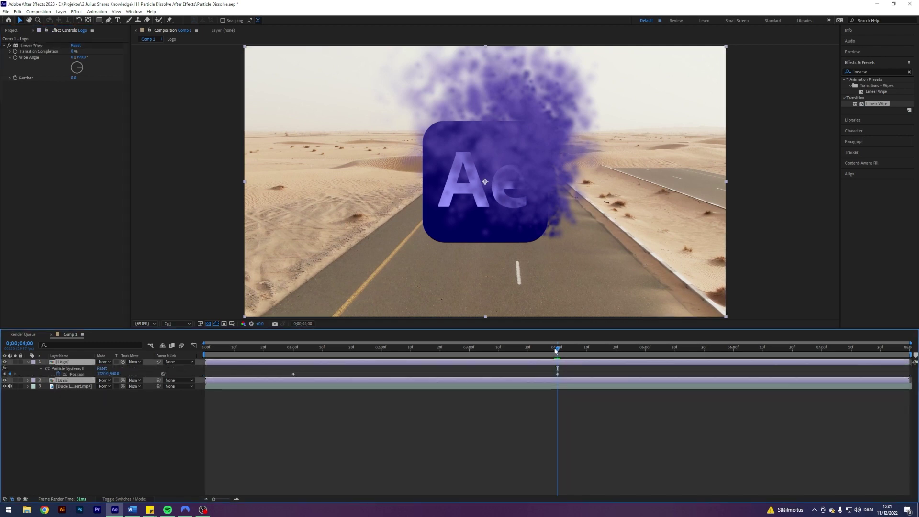
left_click_drag(555, 350, 293, 367)
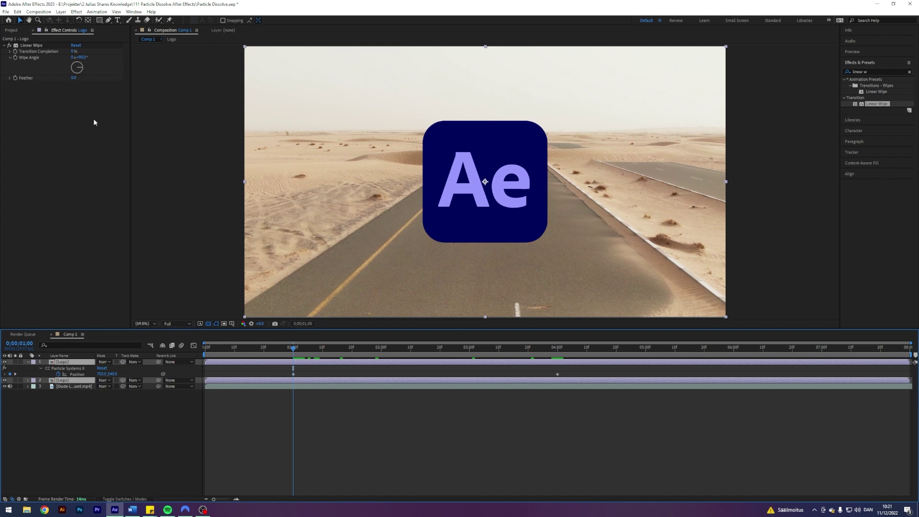
Keyframe Transition Completion from 32% at 1s to 92% at 4s, with Feather 25.
left_click_drag(72, 51, 100, 57)
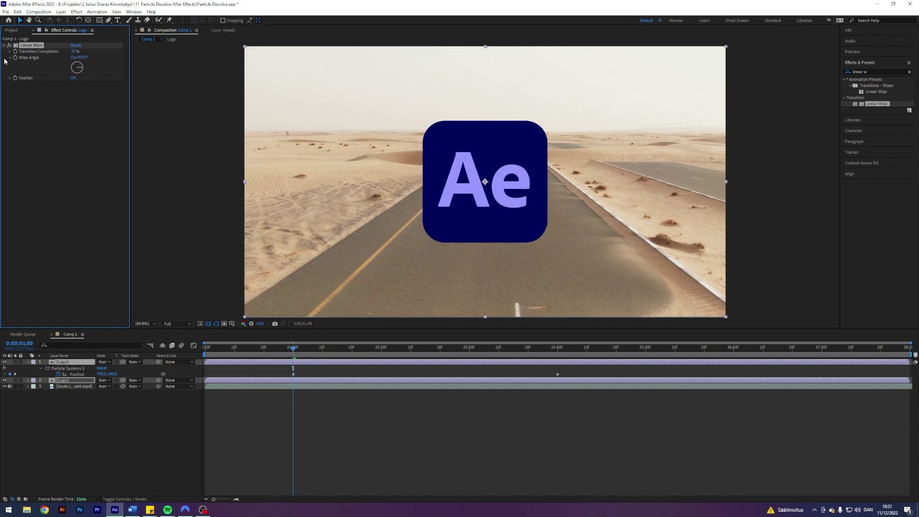
left_click_drag(293, 348, 557, 376)
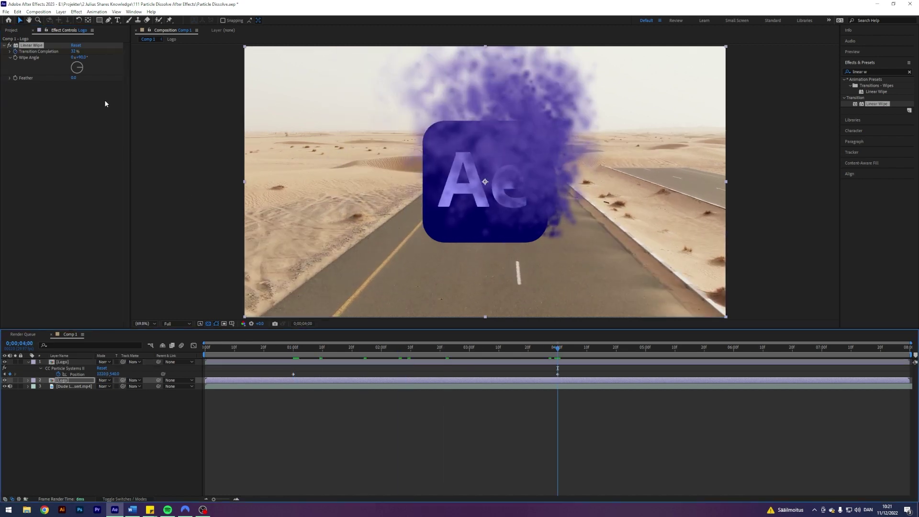
mouse_move(74, 51)
left_mouse_down()
mouse_move(98, 53)
mouse_move(50, 49)
mouse_move(74, 51)
left_mouse_up()
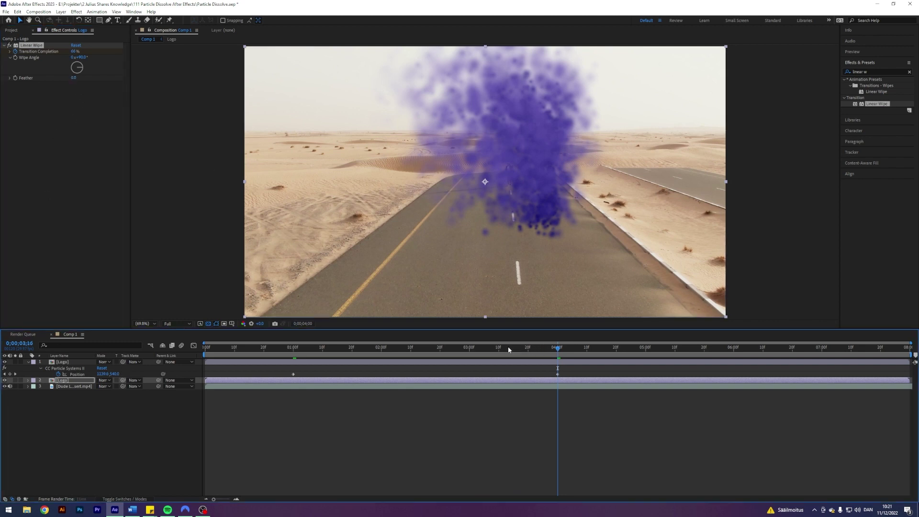
left_click_drag(508, 349, 463, 349)
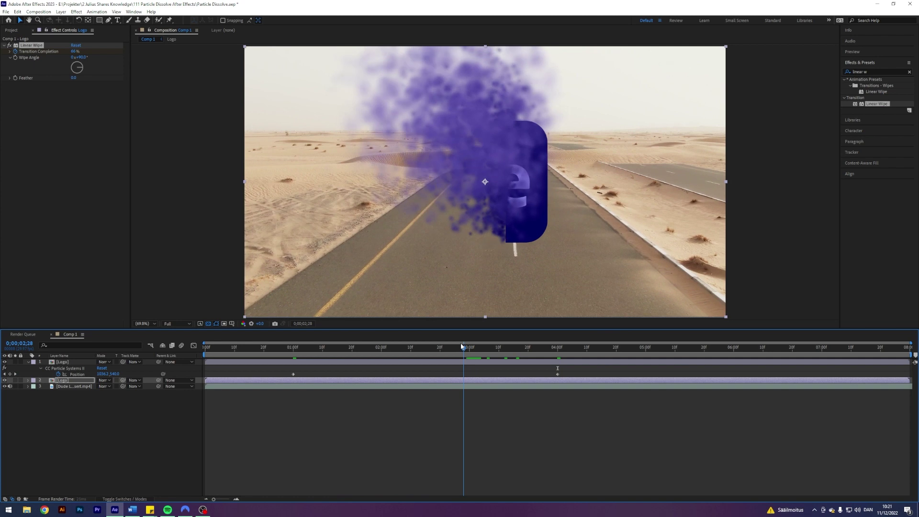
left_click(75, 79)
key("Return")
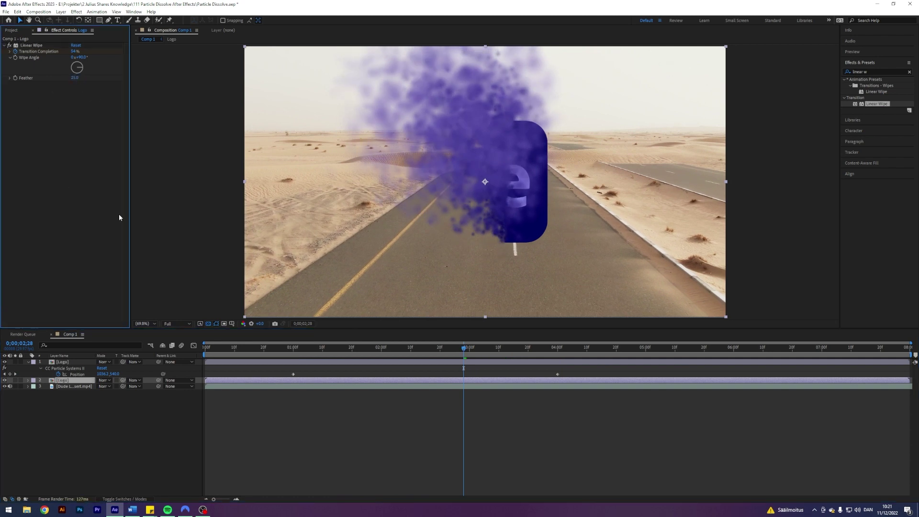
left_click_drag(370, 348, 281, 351)
left_click(169, 434)
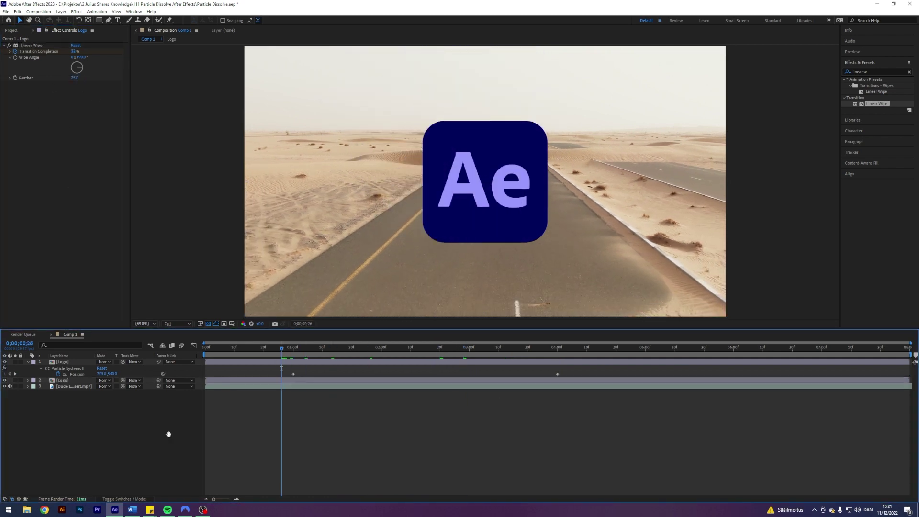